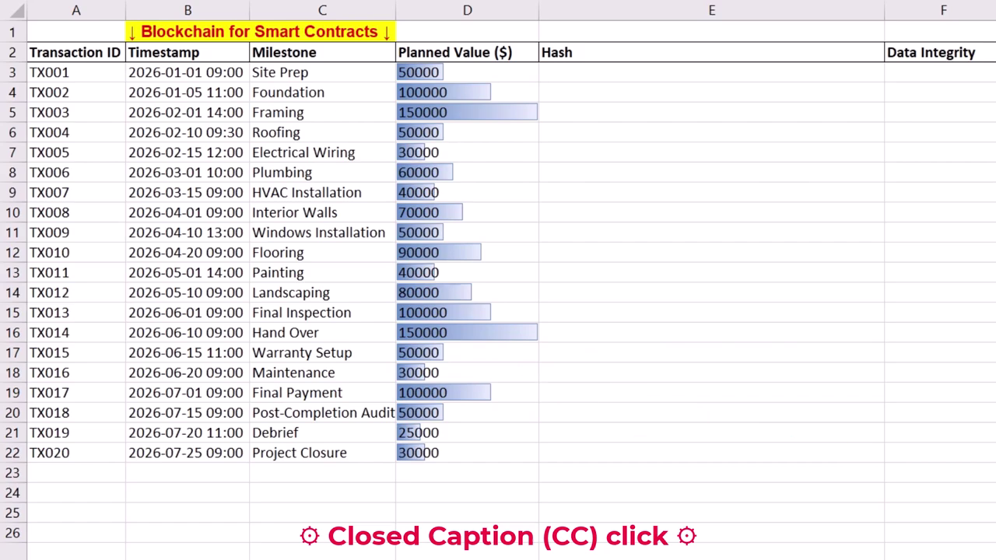
- In E3, start a TEXT formula joining A3, B3, C3 and D3 with &
{"action": "left_click", "coordinate": [618, 74]}
{"action": "type", "text": "=text"}
{"action": "key", "text": "Tab"}
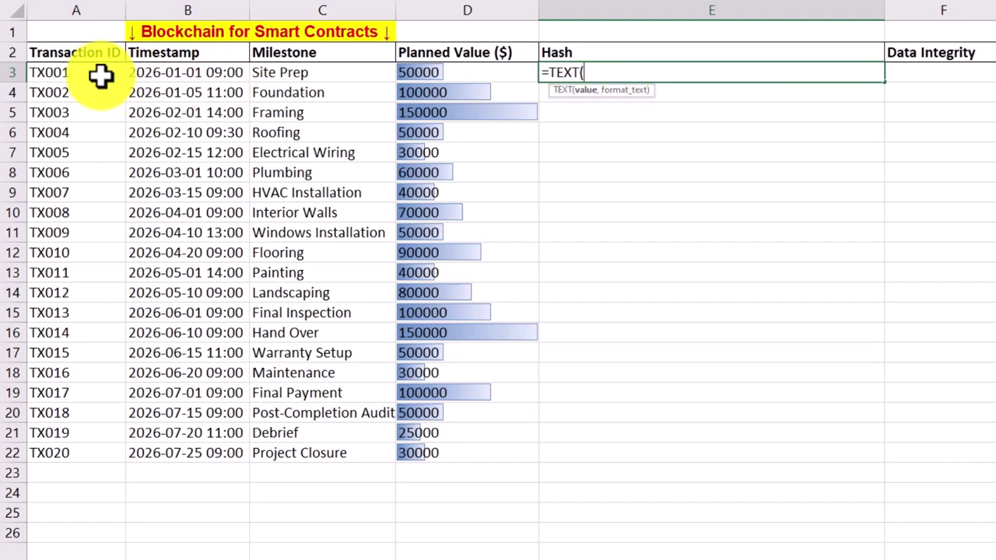
{"action": "left_click", "coordinate": [99, 73]}
{"action": "type", "text": "&"}
{"action": "left_click", "coordinate": [149, 75]}
{"action": "type", "text": "&"}
{"action": "left_click", "coordinate": [271, 70]}
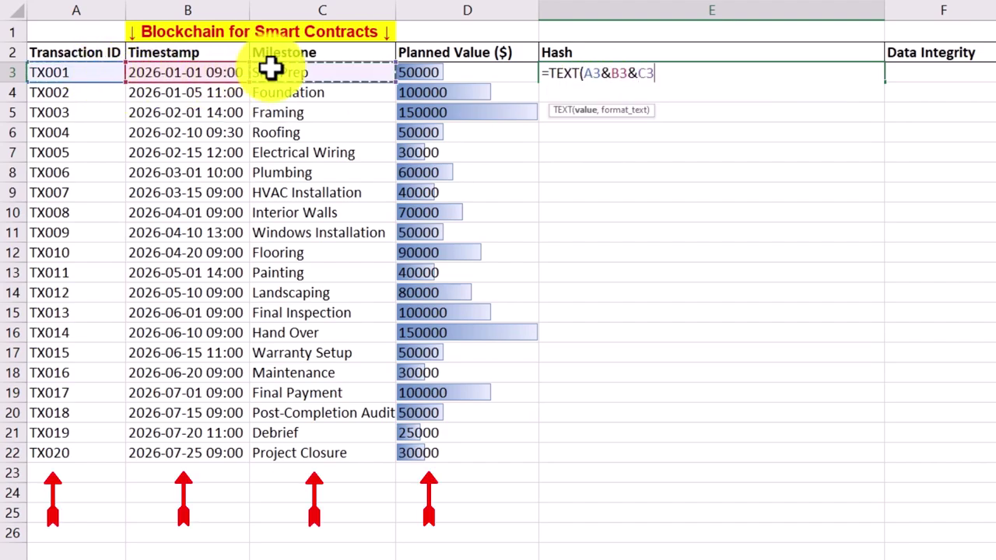
{"action": "type", "text": "&"}
{"action": "left_click", "coordinate": [456, 72]}
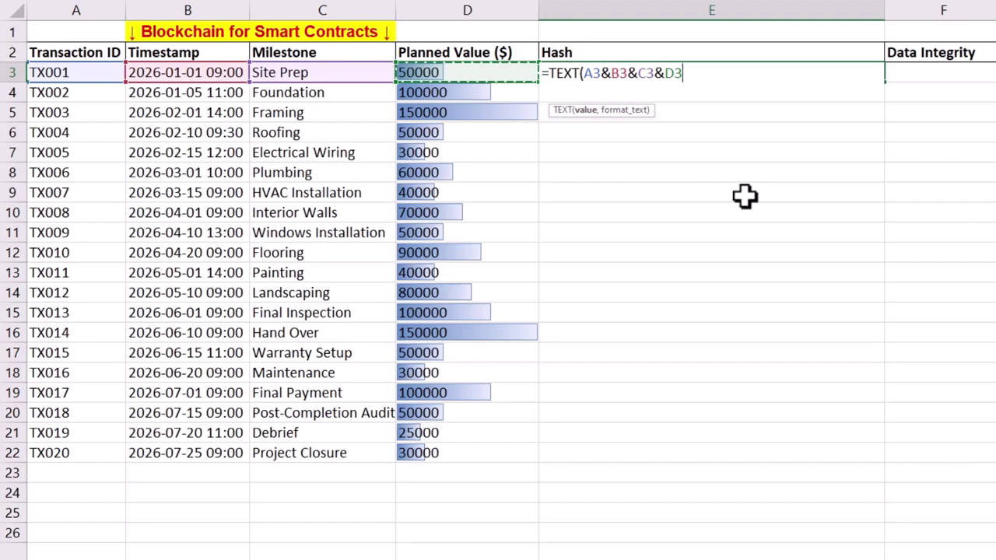
- Complete =TEXT(A3&B3&C3&D3,0) and fill it from E3 down to E22
{"action": "type", "text": ","}
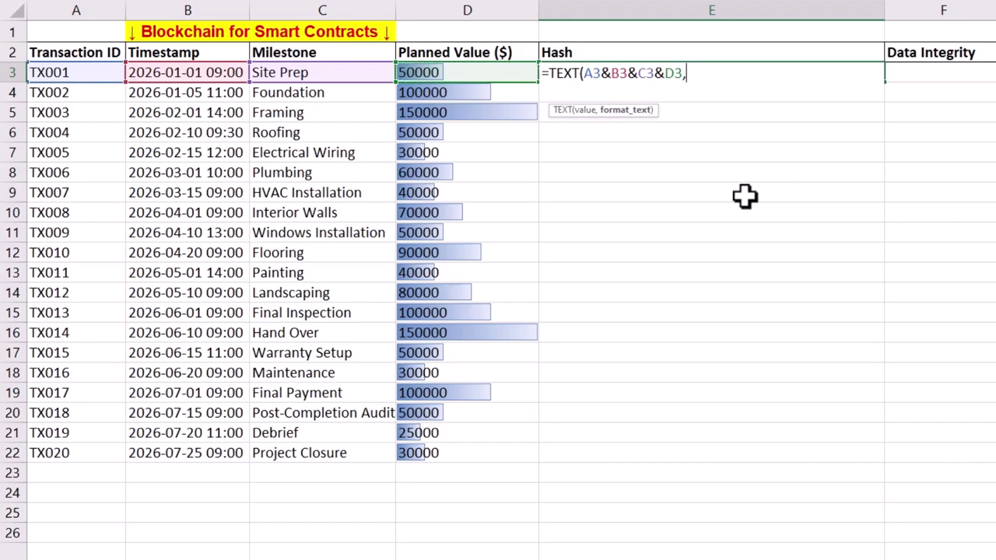
{"action": "type", "text": "0)"}
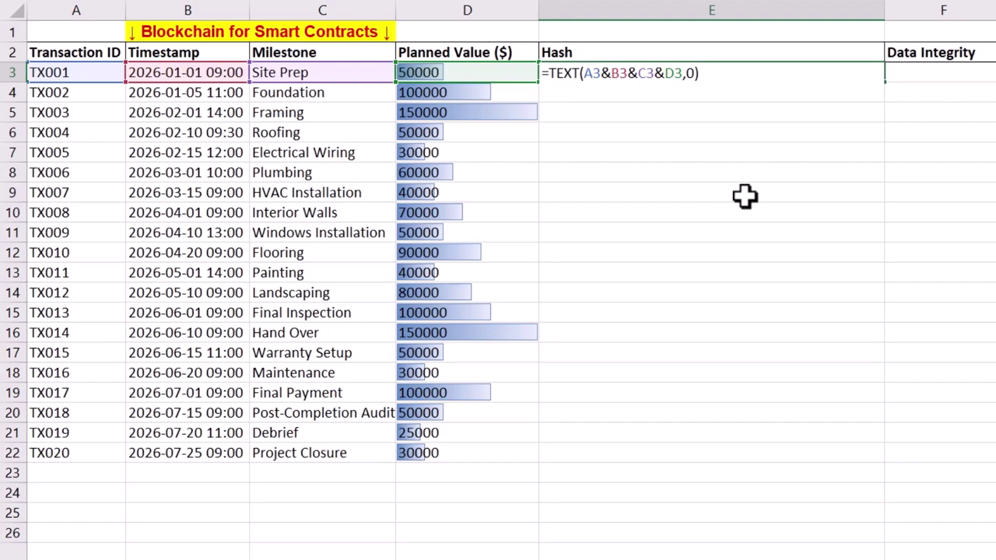
{"action": "key", "text": "Return"}
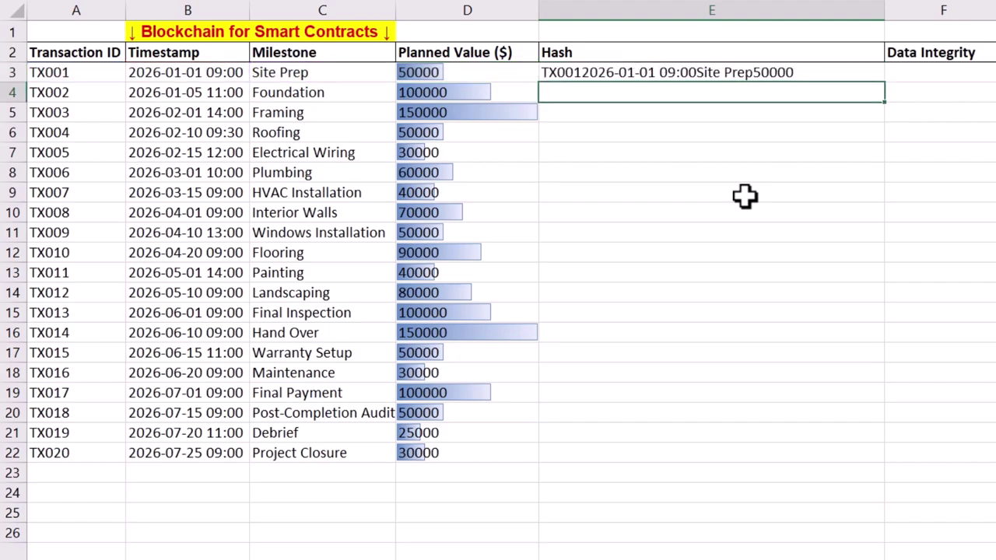
{"action": "left_click", "coordinate": [808, 74]}
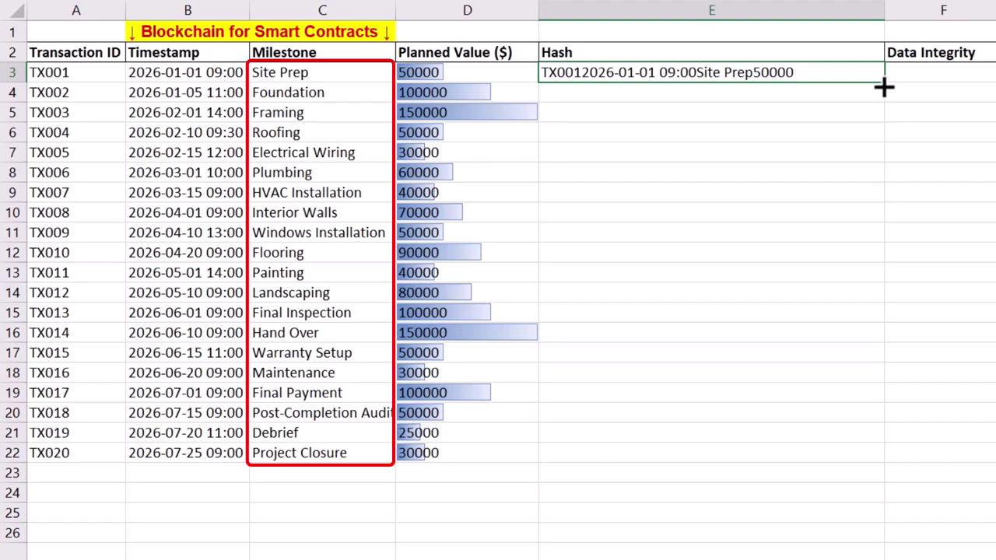
{"action": "left_click_drag", "start_coordinate": [885, 87], "coordinate": [836, 459]}
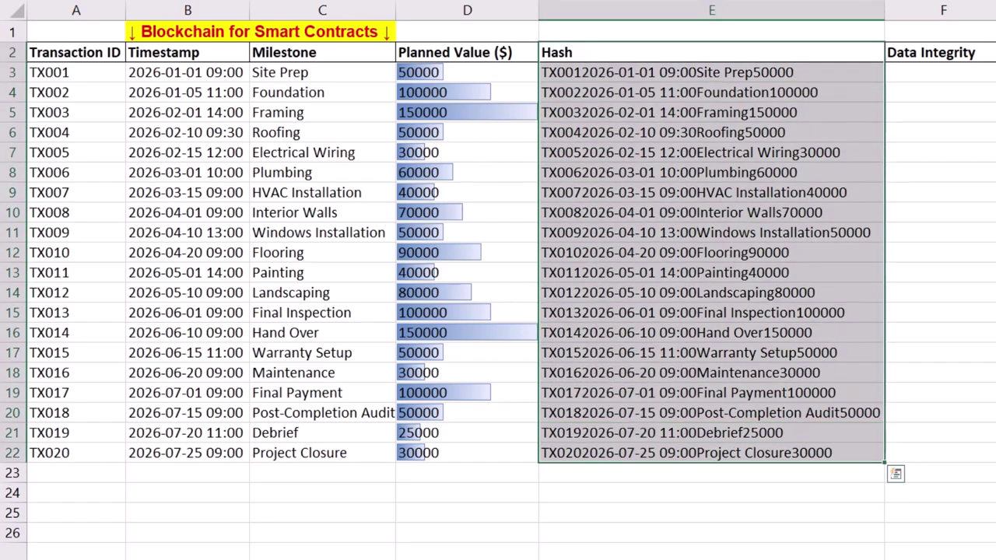
- Copy the hashes to Original Hash, then fill =IF(E3='Original Hash'!A2,"OK","Tampered") down column F
{"action": "key", "text": "ctrl+c"}
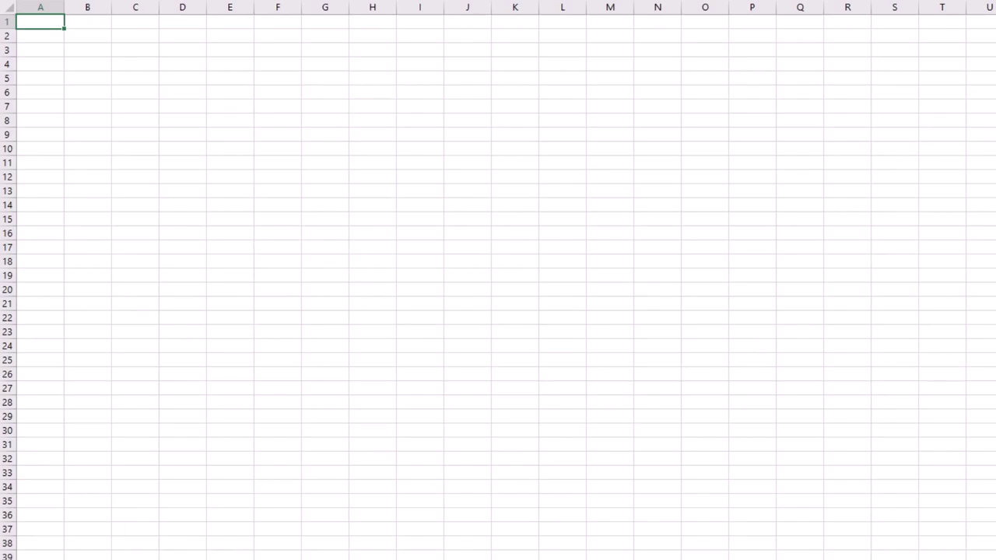
{"action": "right_click", "coordinate": [48, 27]}
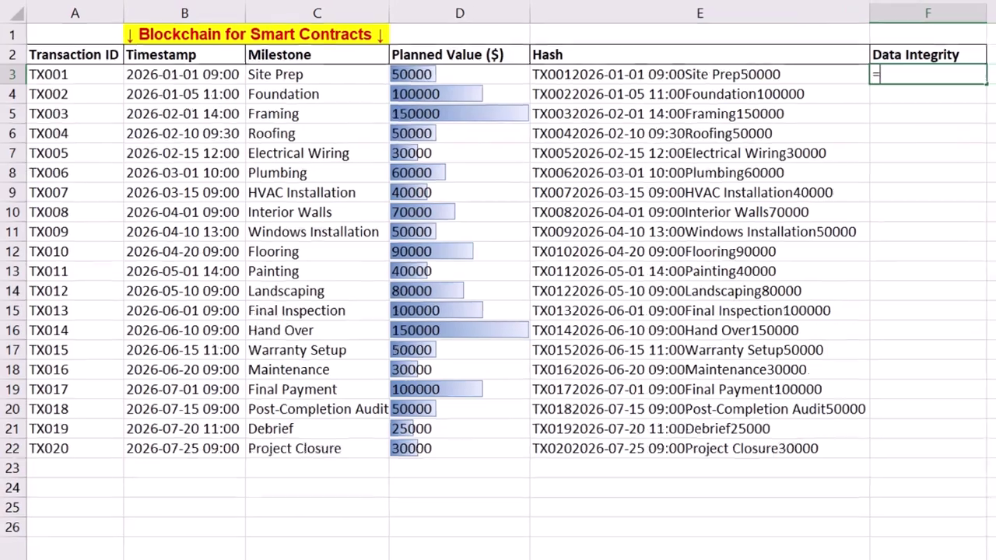
{"action": "type", "text": "if"}
{"action": "double_click", "coordinate": [646, 129]}
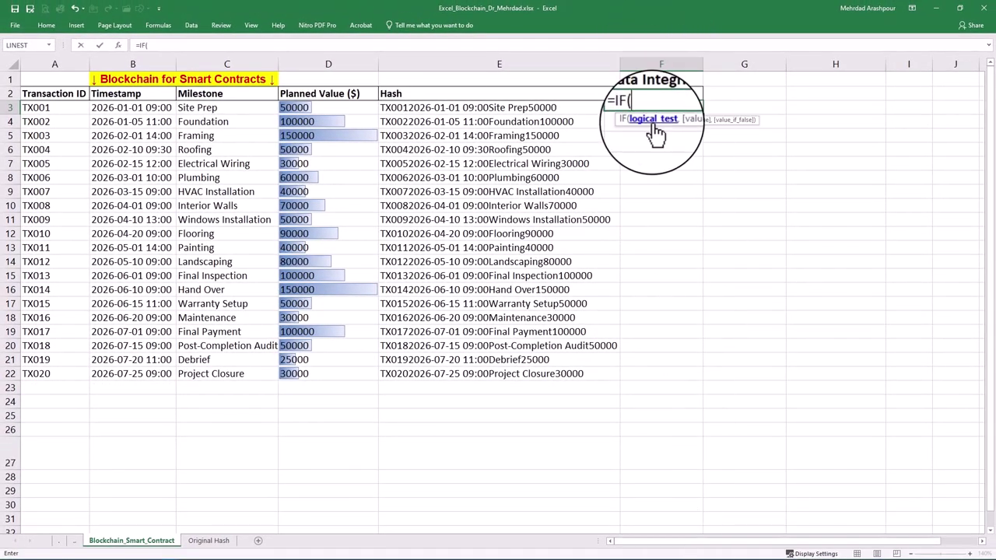
{"action": "left_click", "coordinate": [578, 107]}
{"action": "type", "text": "="}
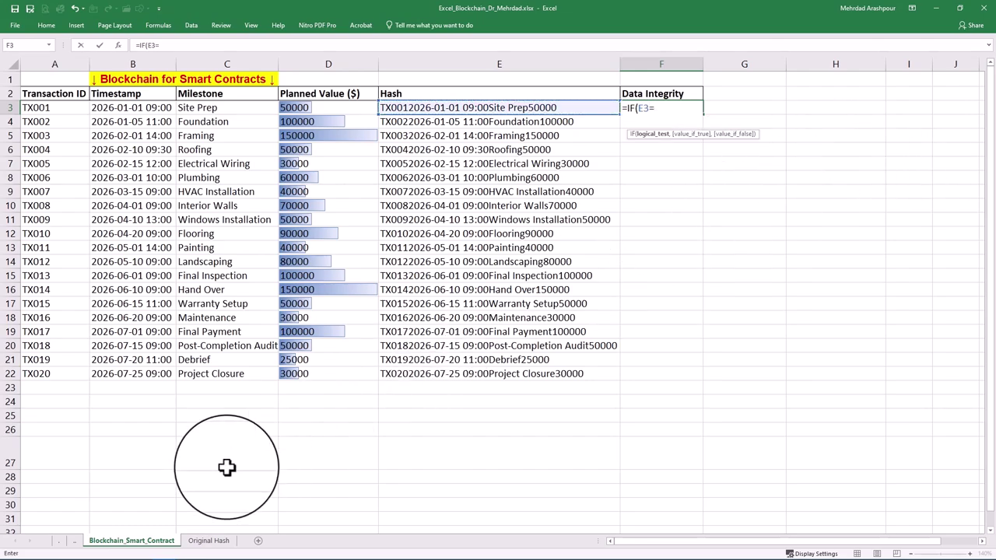
{"action": "left_click", "coordinate": [209, 541]}
{"action": "left_click", "coordinate": [190, 94]}
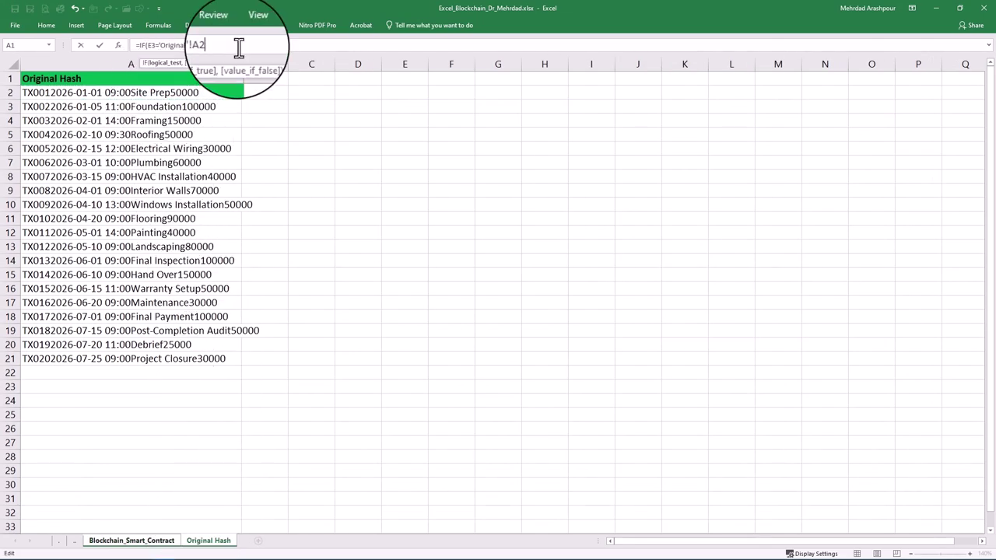
{"action": "type", "text": ",\"OK\",\"Tampered"}
{"action": "key", "text": "Return"}
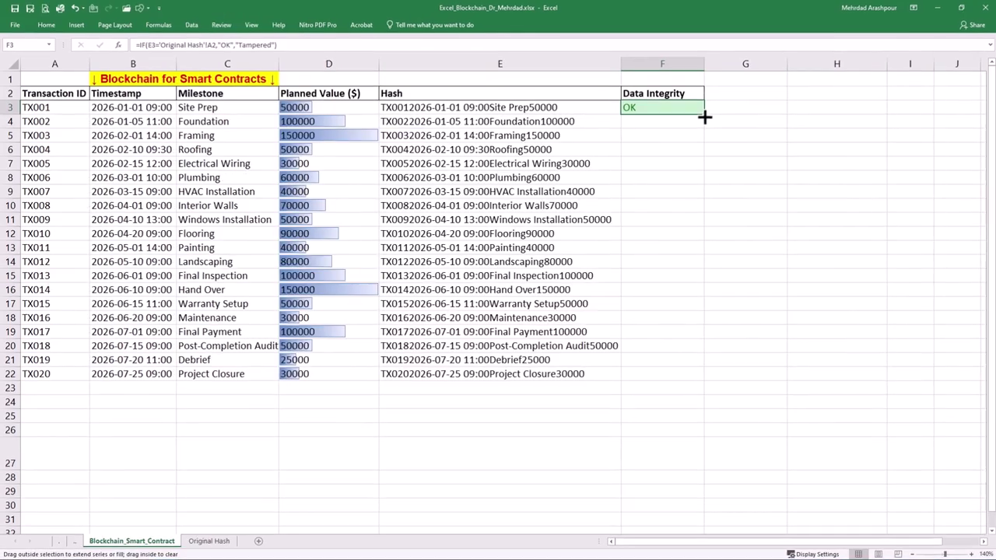
{"action": "left_click_drag", "start_coordinate": [703, 122], "coordinate": [704, 407]}
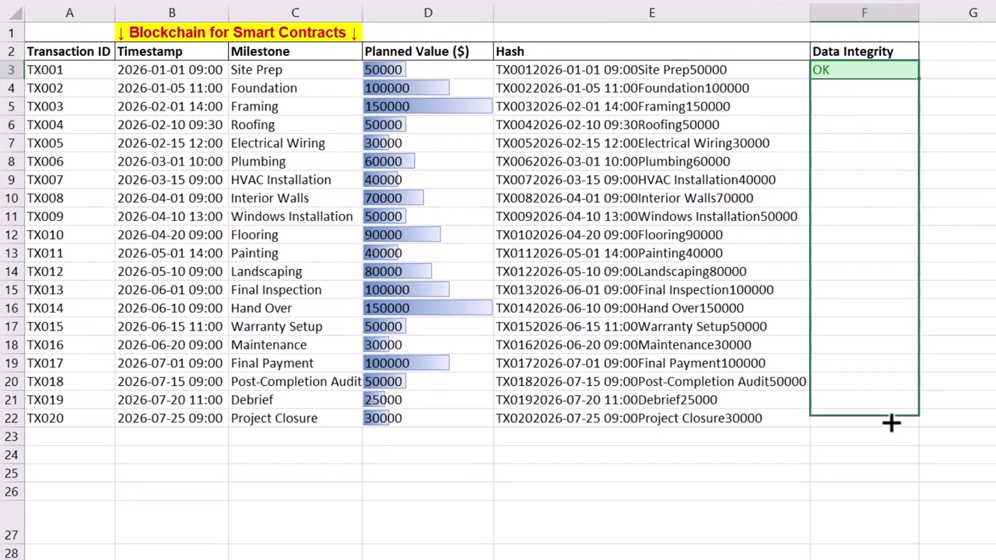
{"action": "left_click_drag", "start_coordinate": [891, 422], "coordinate": [891, 425]}
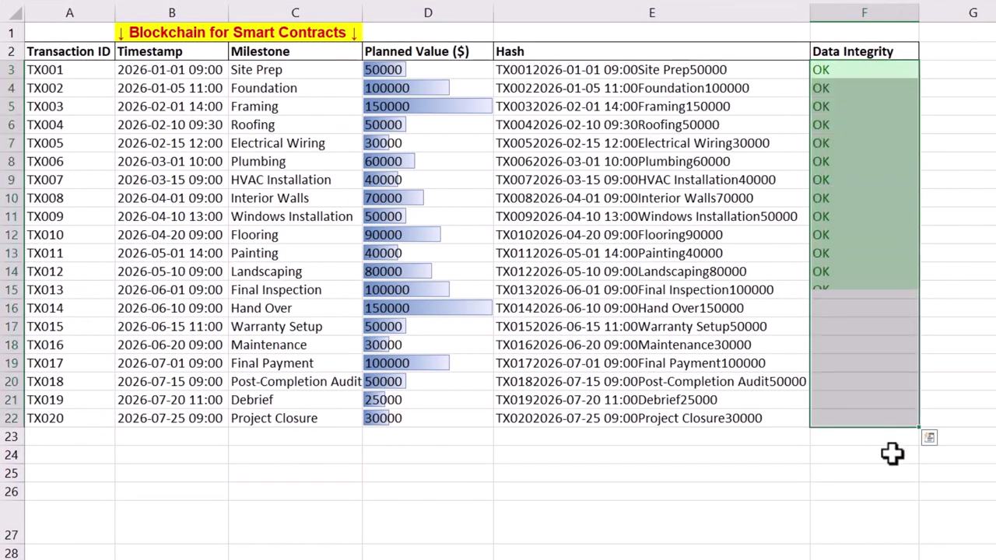
- Tamper with data: A22 to TX0200, B3's year, C12 to Tiling, D18 to 35000
{"action": "double_click", "coordinate": [74, 423]}
{"action": "type", "text": "0"}
{"action": "key", "text": "Return"}
{"action": "double_click", "coordinate": [146, 70]}
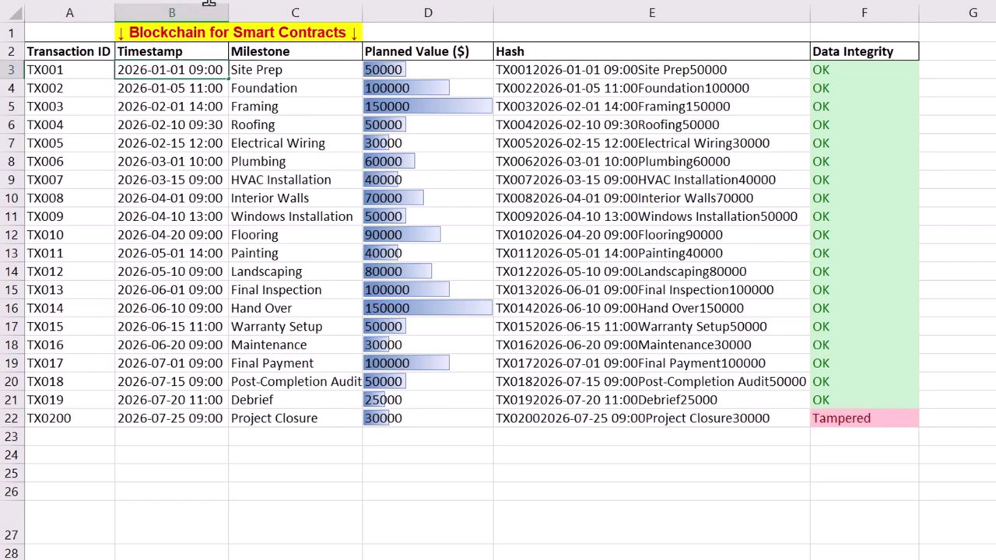
{"action": "key", "text": "BackSpace"}
{"action": "type", "text": "5"}
{"action": "key", "text": "Return"}
{"action": "left_click", "coordinate": [257, 234]}
{"action": "type", "text": "Tiling"}
{"action": "key", "text": "Return"}
{"action": "left_click", "coordinate": [383, 345]}
{"action": "type", "text": "35000"}
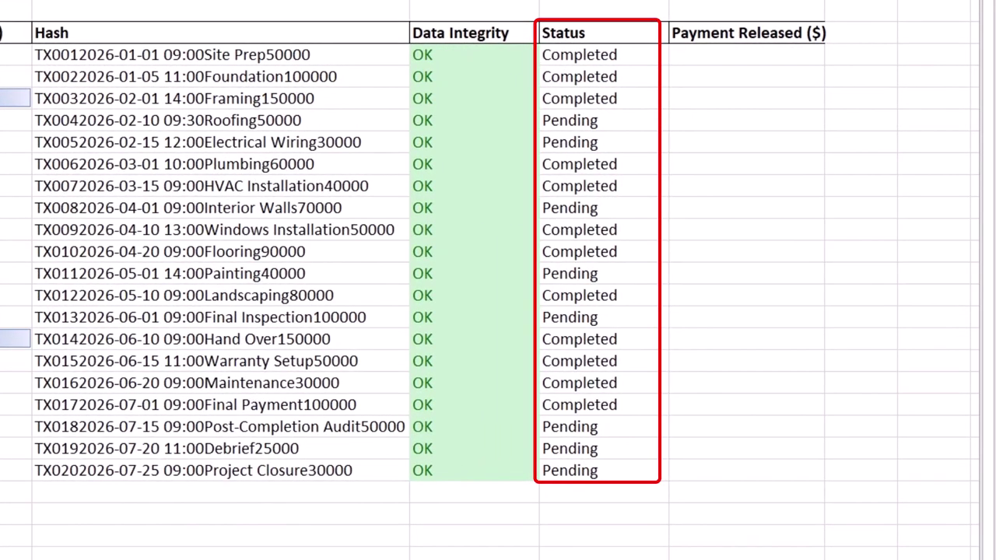
- In H3, enter =IF(AND(F3="OK",G3="Completed"),D3,0)
{"action": "left_click", "coordinate": [700, 56]}
{"action": "type", "text": "=if"}
{"action": "key", "text": "Tab"}
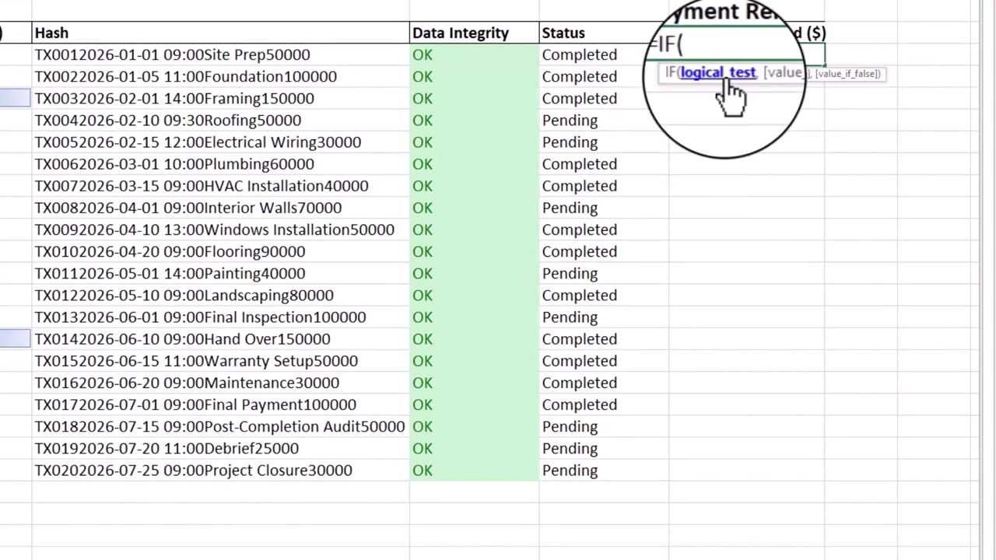
{"action": "type", "text": "an"}
{"action": "key", "text": "Tab"}
{"action": "type", "text": "F3="}
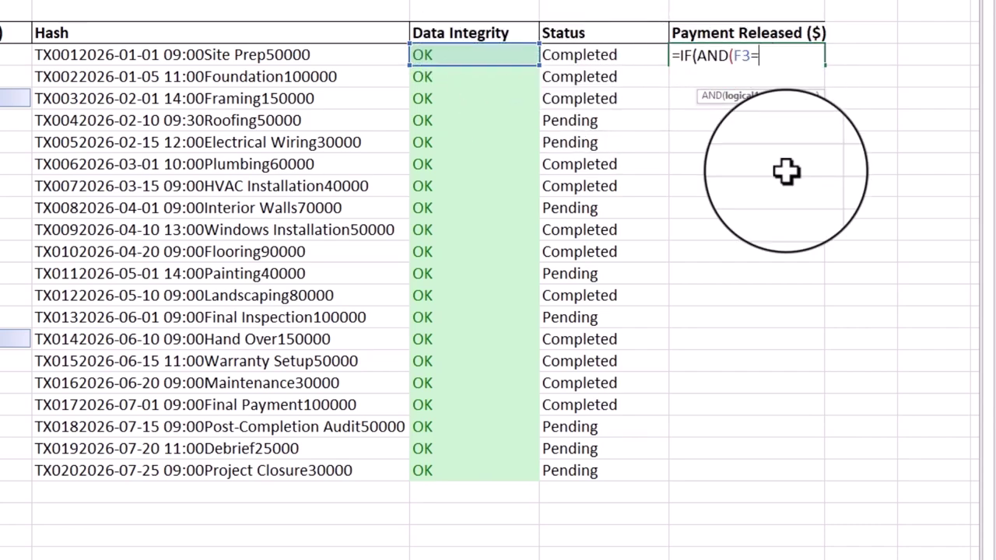
{"action": "type", "text": "\"OK\","}
{"action": "left_click", "coordinate": [645, 55]}
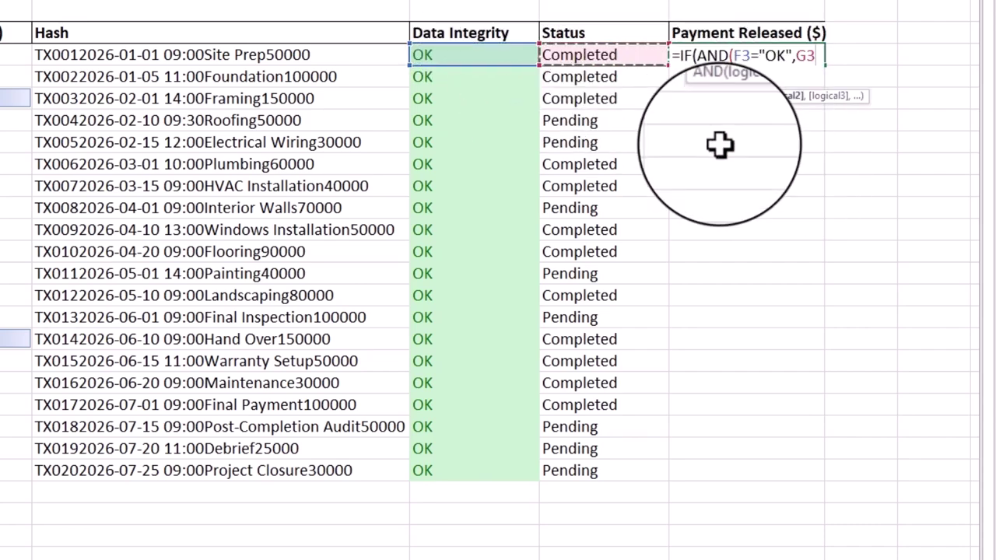
{"action": "type", "text": "=\"Completed\"),"}
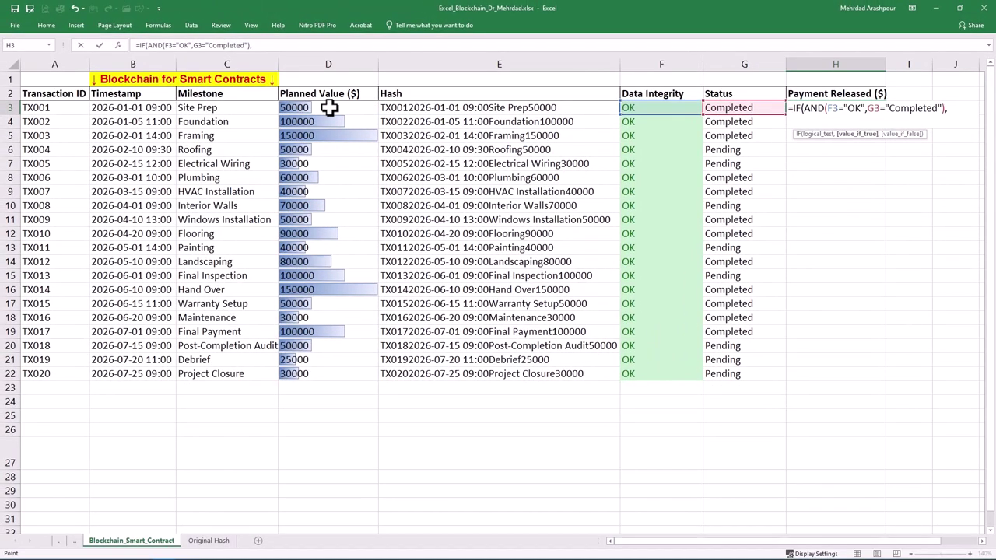
{"action": "left_click", "coordinate": [327, 107]}
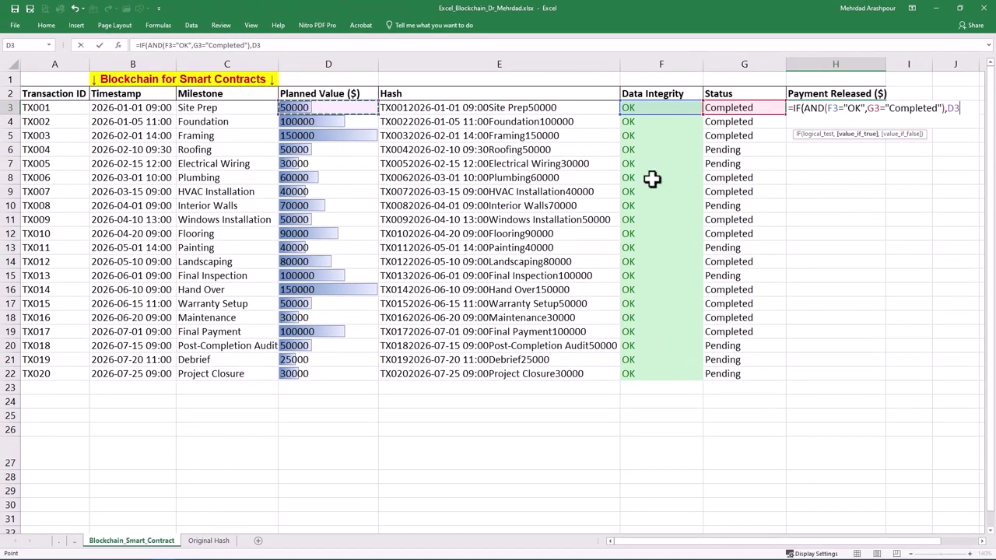
{"action": "type", "text": ","}
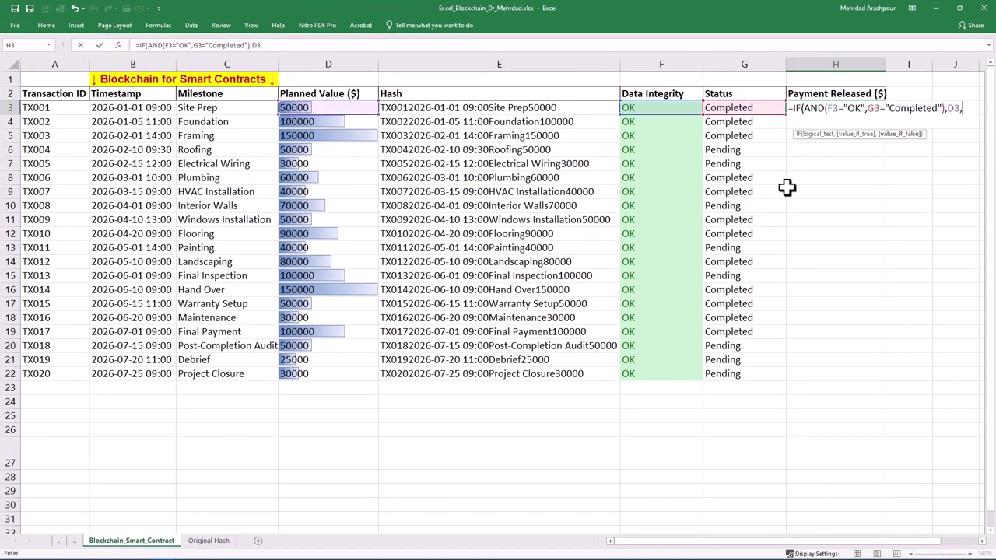
{"action": "type", "text": "0)"}
{"action": "key", "text": "Return"}
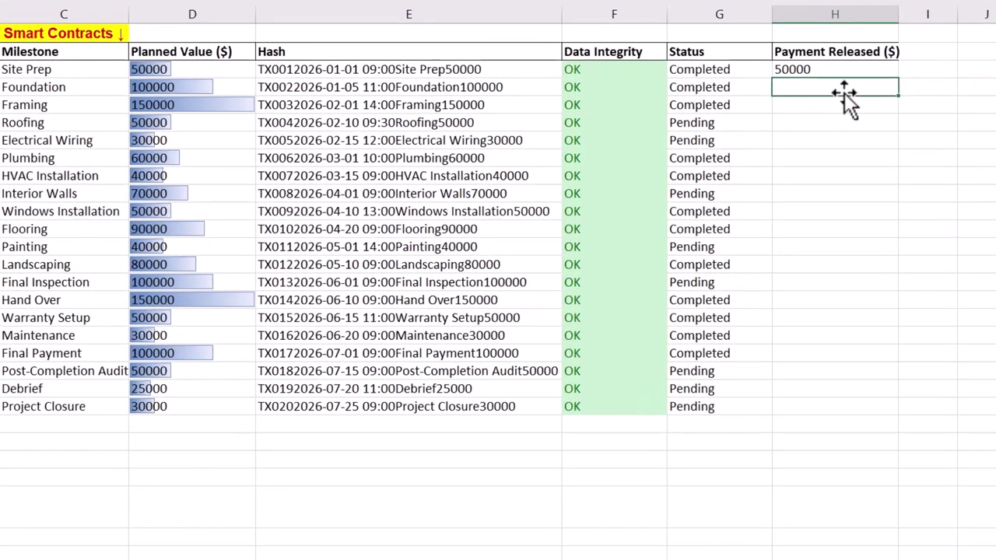
- Fill the payment formula down to H22 and select the Payment Released amounts
{"action": "left_click", "coordinate": [845, 69]}
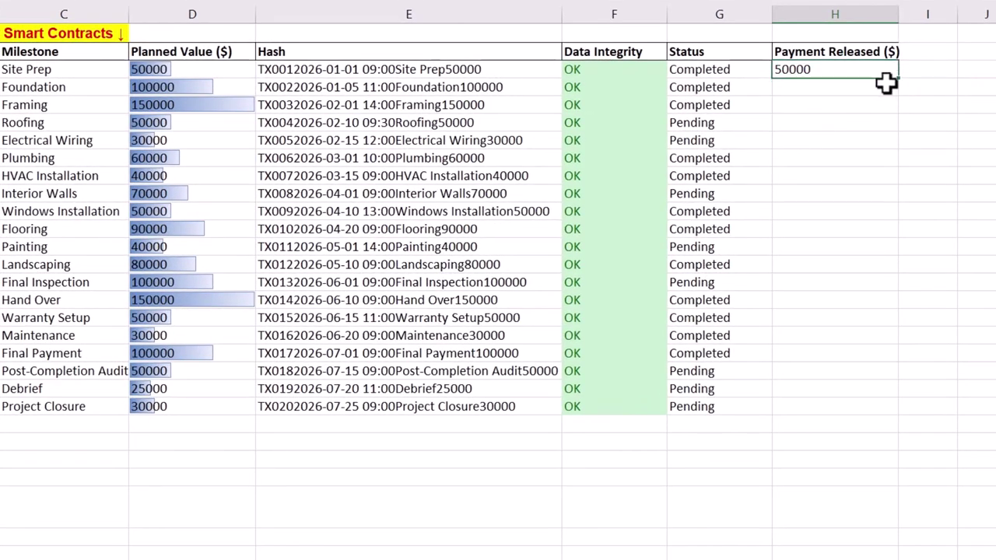
{"action": "left_click_drag", "start_coordinate": [900, 90], "coordinate": [883, 414]}
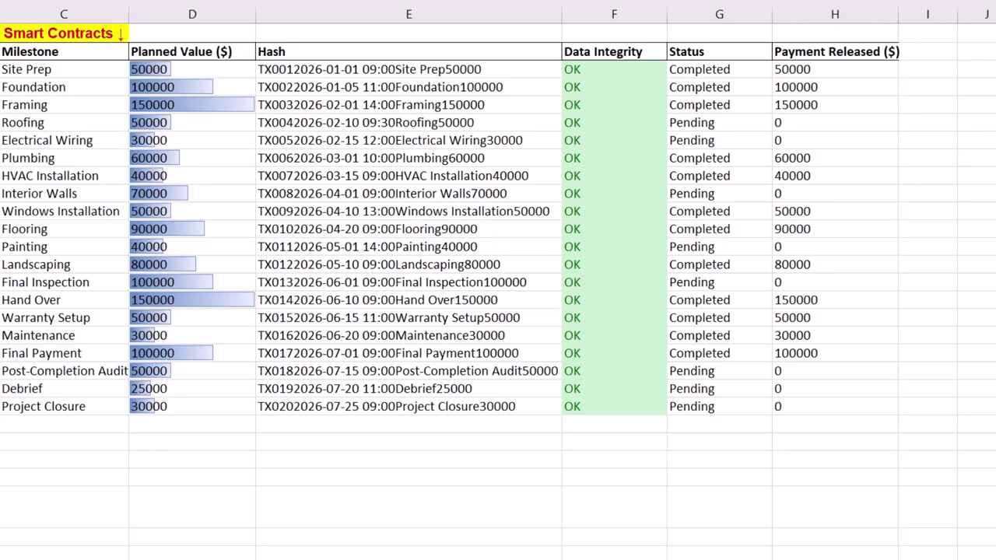
{"action": "left_click_drag", "start_coordinate": [821, 70], "coordinate": [818, 401]}
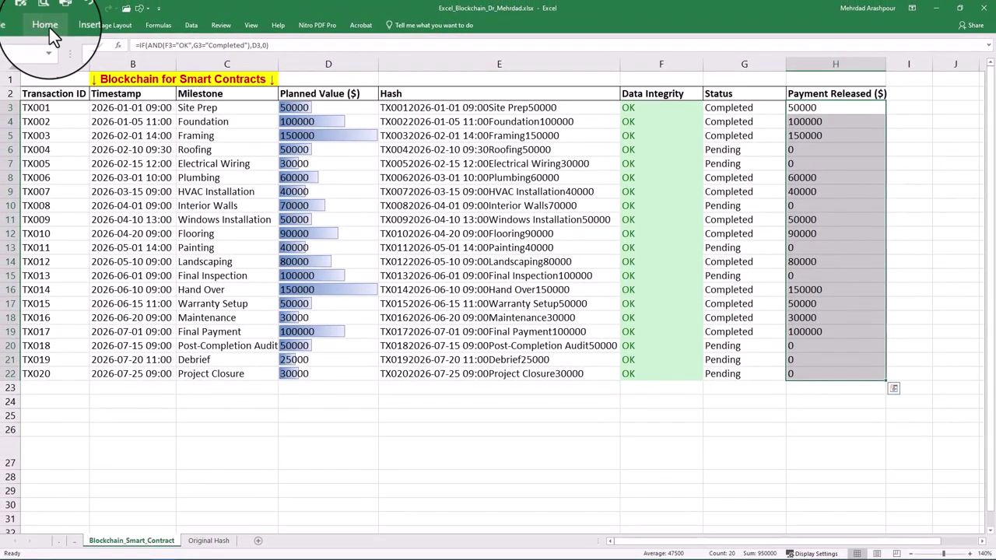
- Apply Red Data Bar (Gradient Fill) conditional formatting to H3:H22
{"action": "left_click", "coordinate": [48, 26]}
{"action": "left_click", "coordinate": [426, 63]}
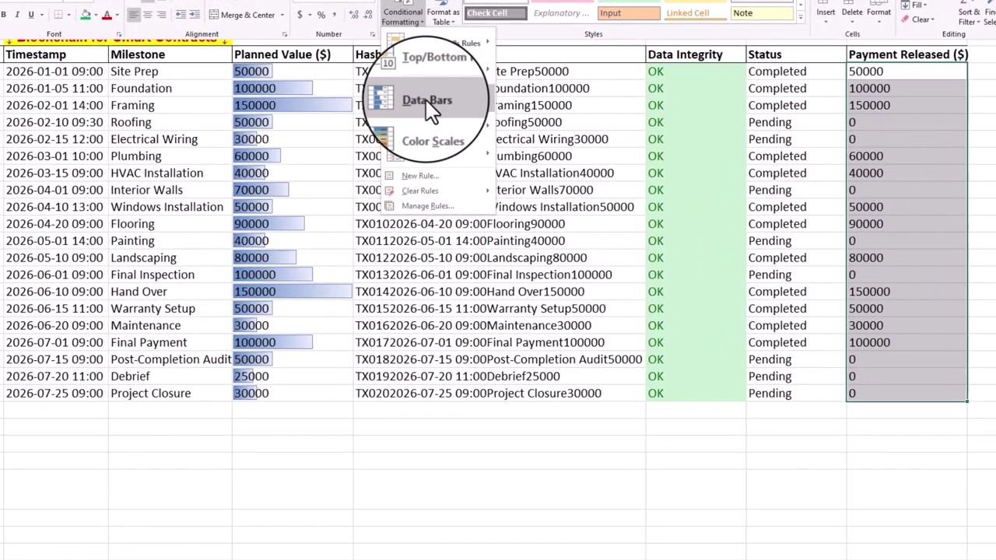
{"action": "mouse_move", "coordinate": [425, 99]}
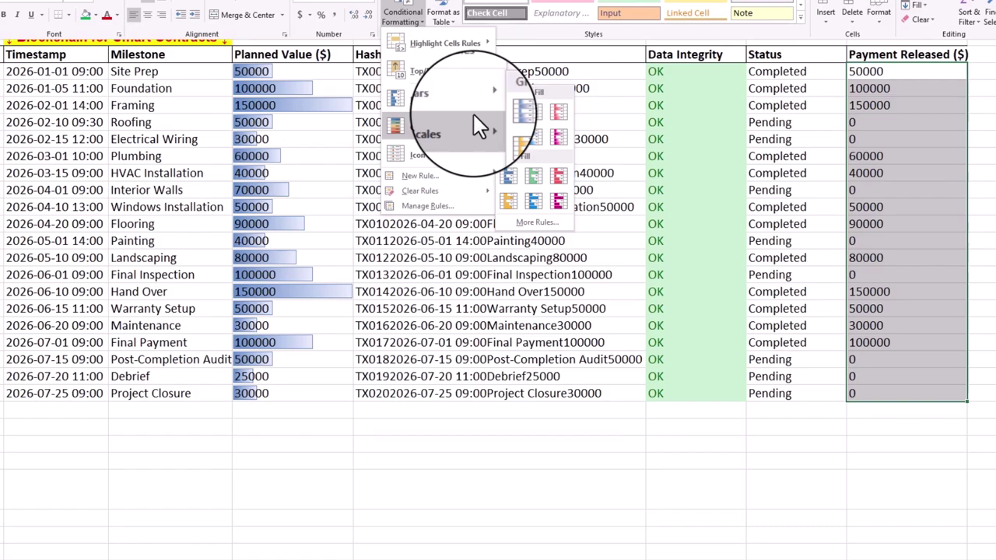
{"action": "left_click", "coordinate": [562, 124]}
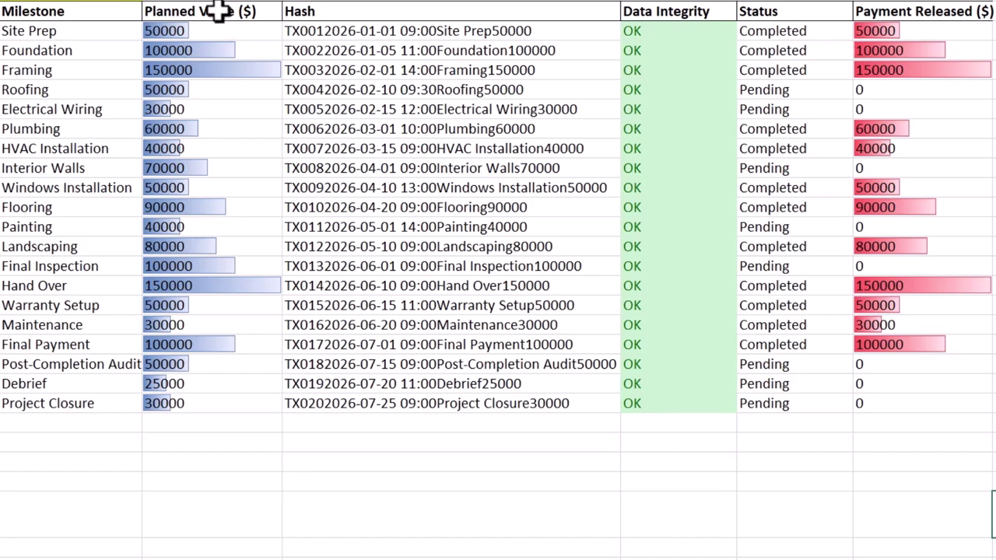
- Insert a dark-styled line chart of Planned Value and Payment Released
{"action": "left_click_drag", "start_coordinate": [214, 27], "coordinate": [239, 400]}
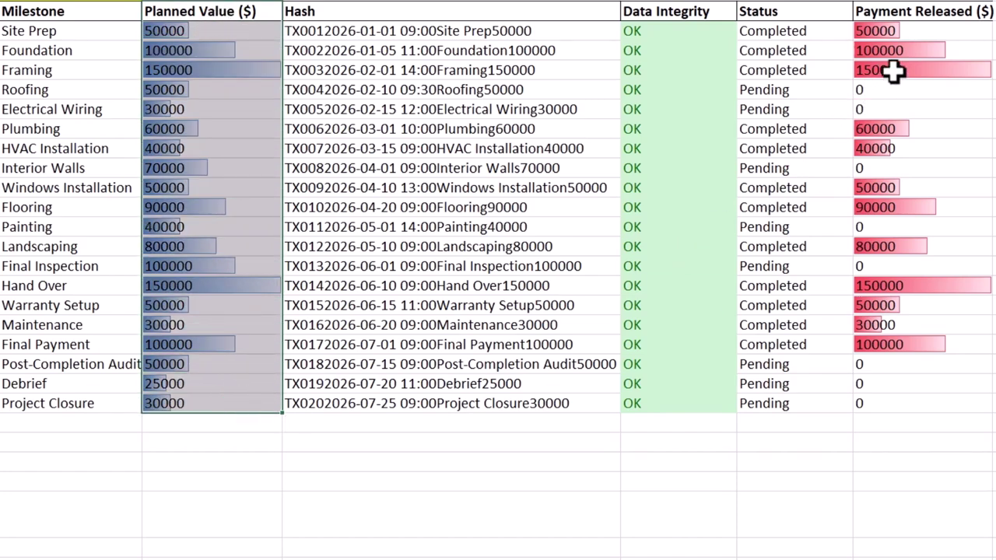
{"action": "left_click_drag", "start_coordinate": [940, 11], "coordinate": [948, 404]}
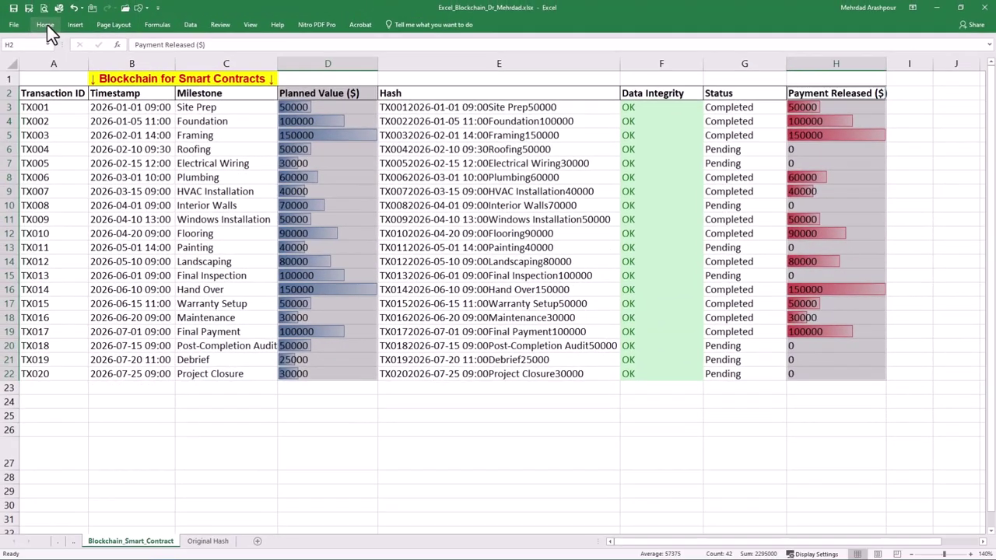
{"action": "left_click", "coordinate": [78, 26]}
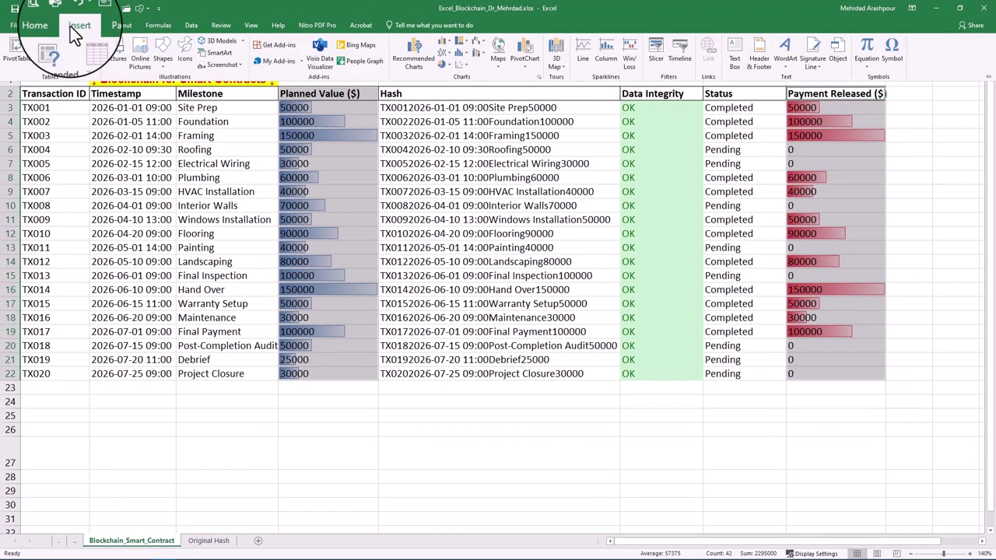
{"action": "left_click", "coordinate": [447, 53]}
{"action": "left_click", "coordinate": [449, 69]}
{"action": "left_click", "coordinate": [396, 25]}
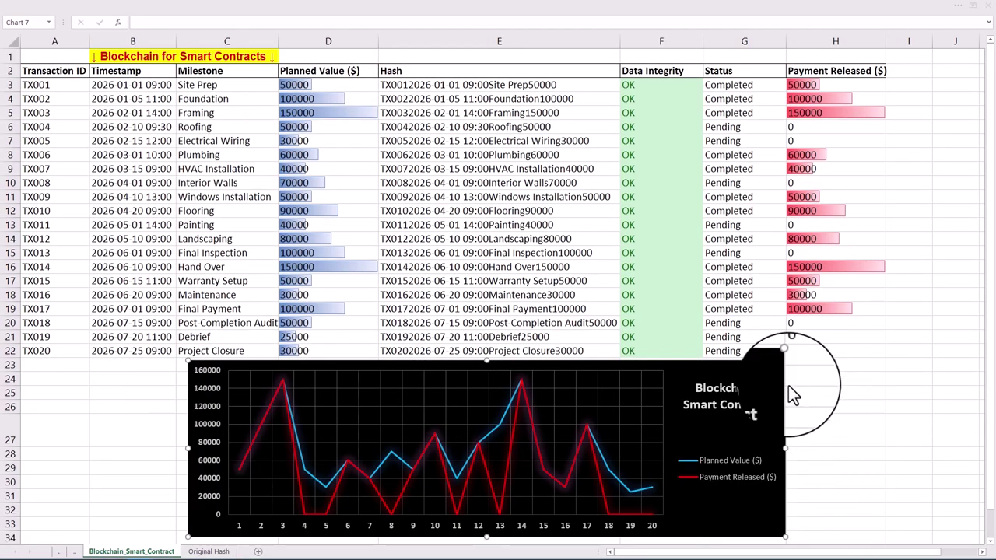
- Add data labels and error bars to the chart
{"action": "left_click", "coordinate": [796, 372]}
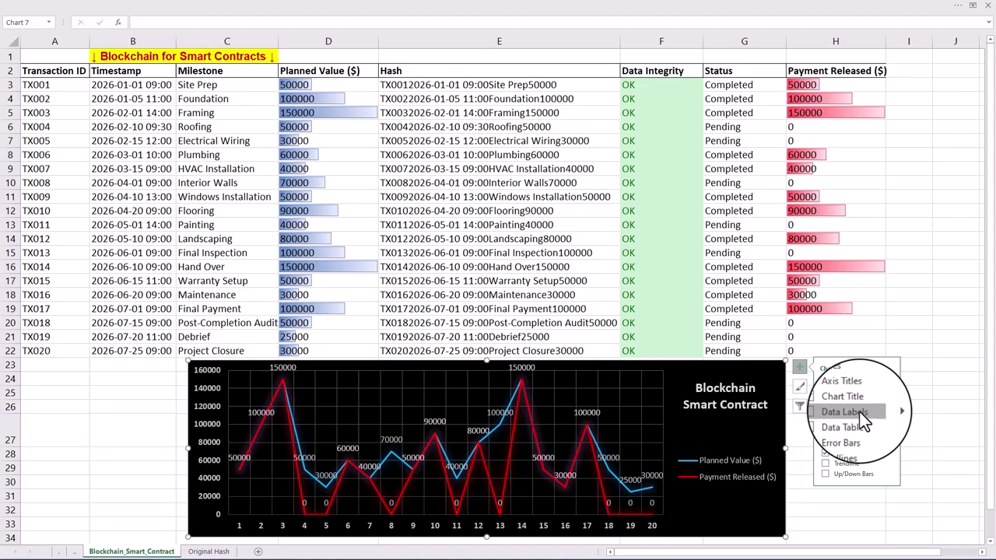
{"action": "left_click", "coordinate": [852, 411]}
{"action": "left_click", "coordinate": [799, 366]}
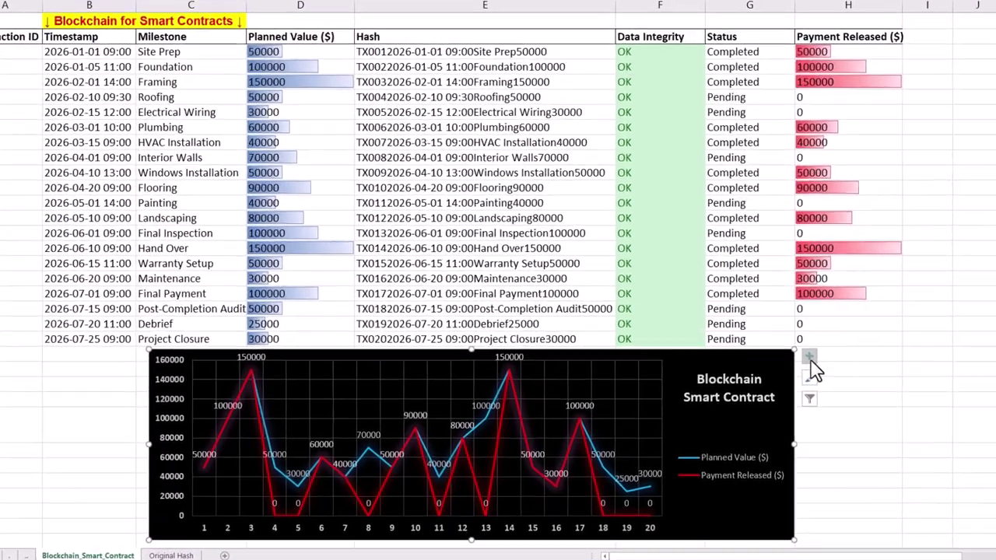
{"action": "left_click", "coordinate": [799, 366]}
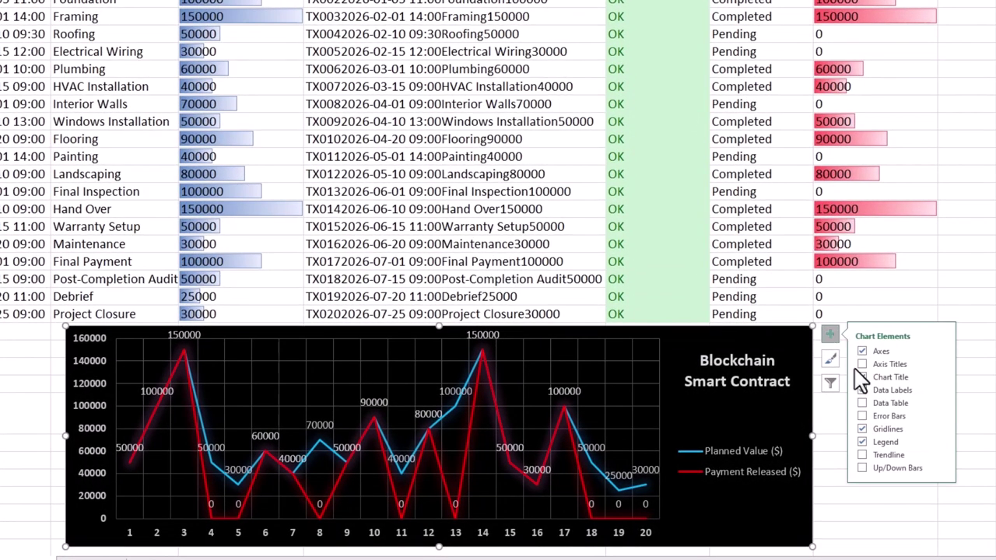
{"action": "left_click", "coordinate": [863, 416]}
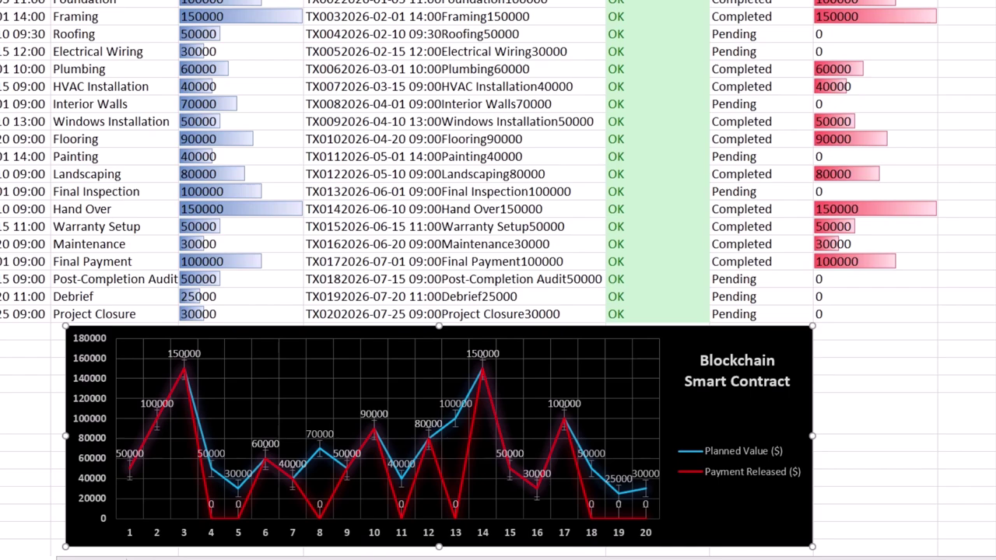
{"action": "key", "text": "Escape"}
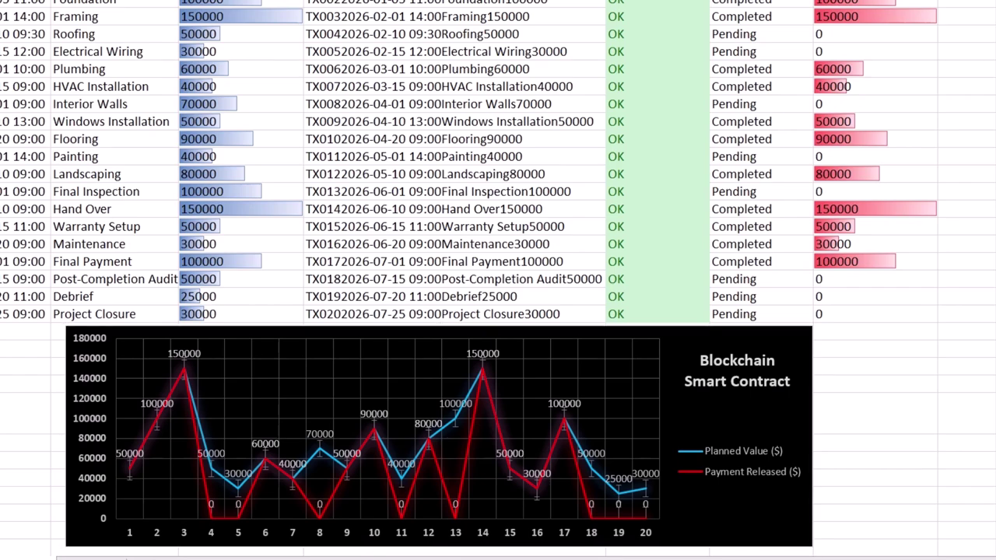